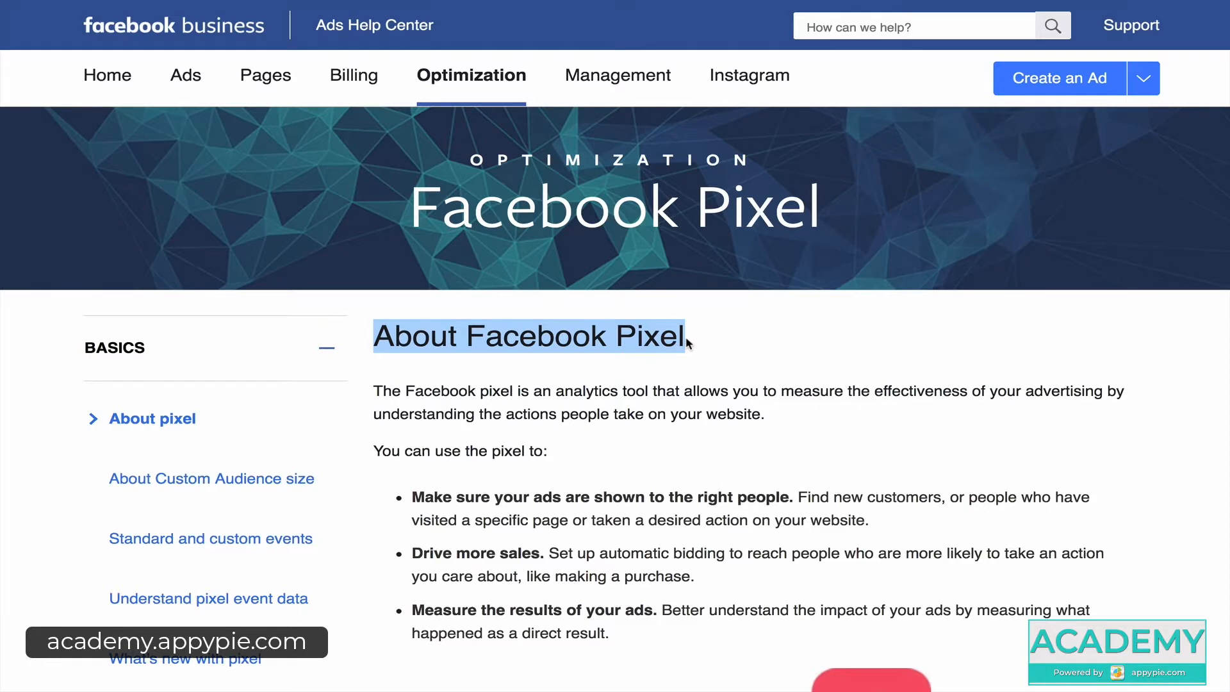
Step: Read the About Facebook Pixel article, covering what the pixel is and its uses for targeting, sales and measuring ad results
click(747, 335)
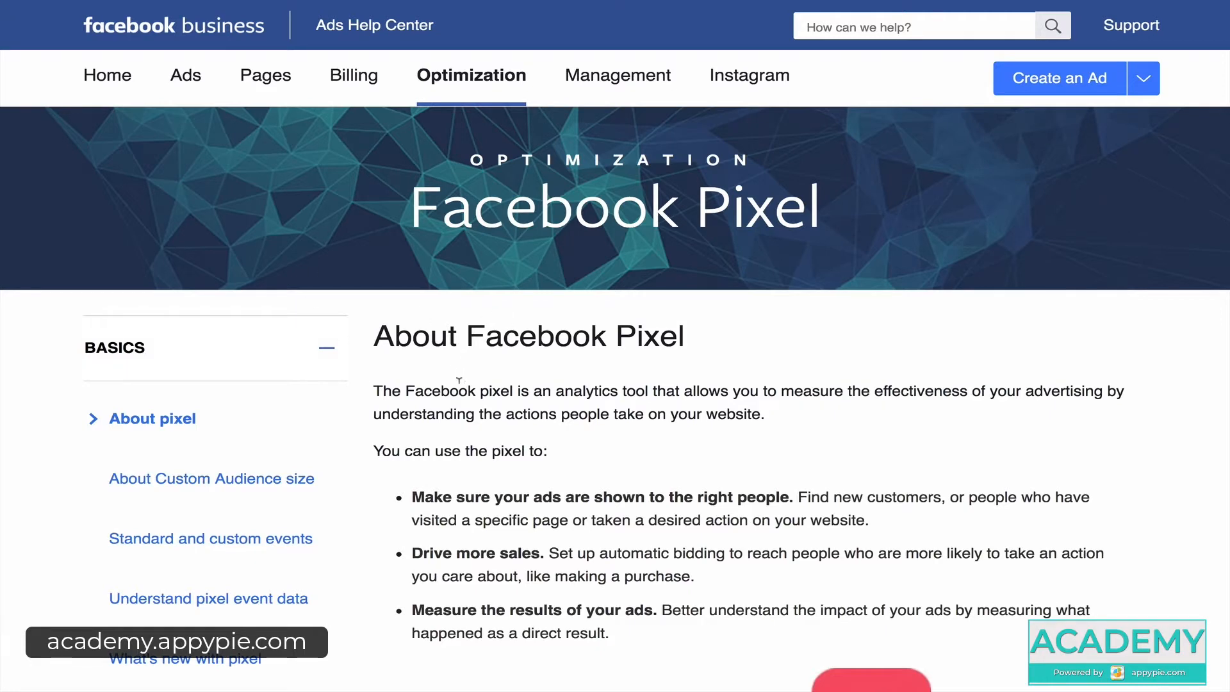
scroll(458, 380, down, 3)
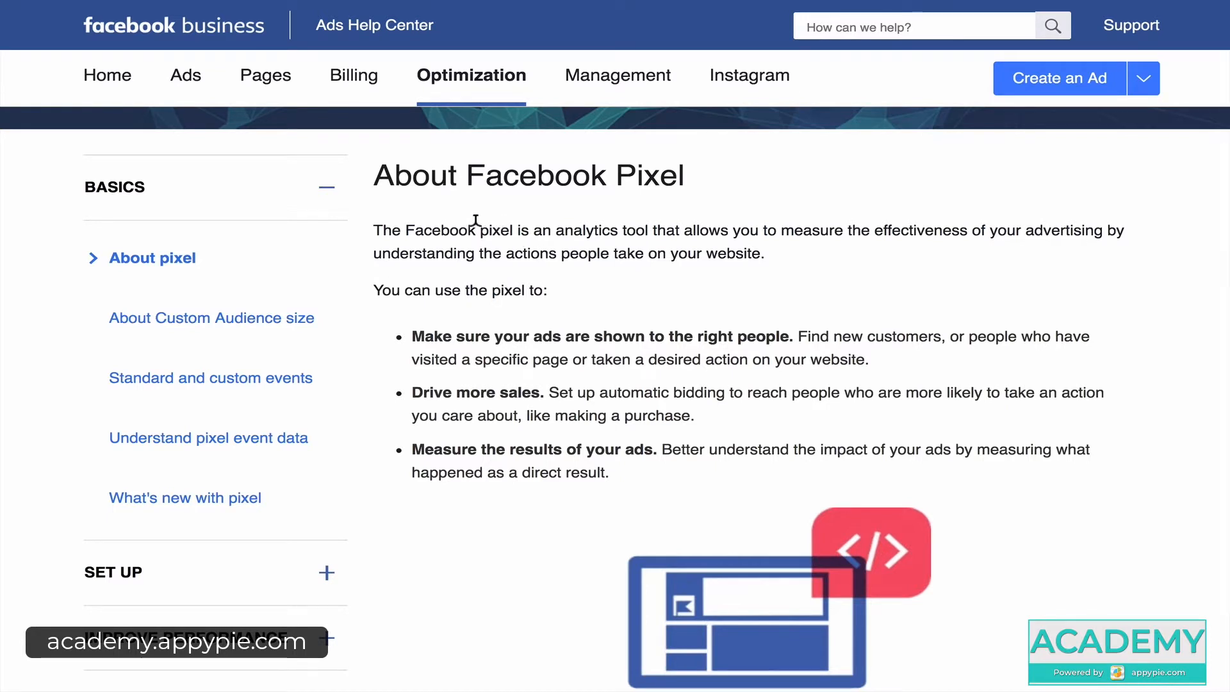
drag(478, 229, 851, 229)
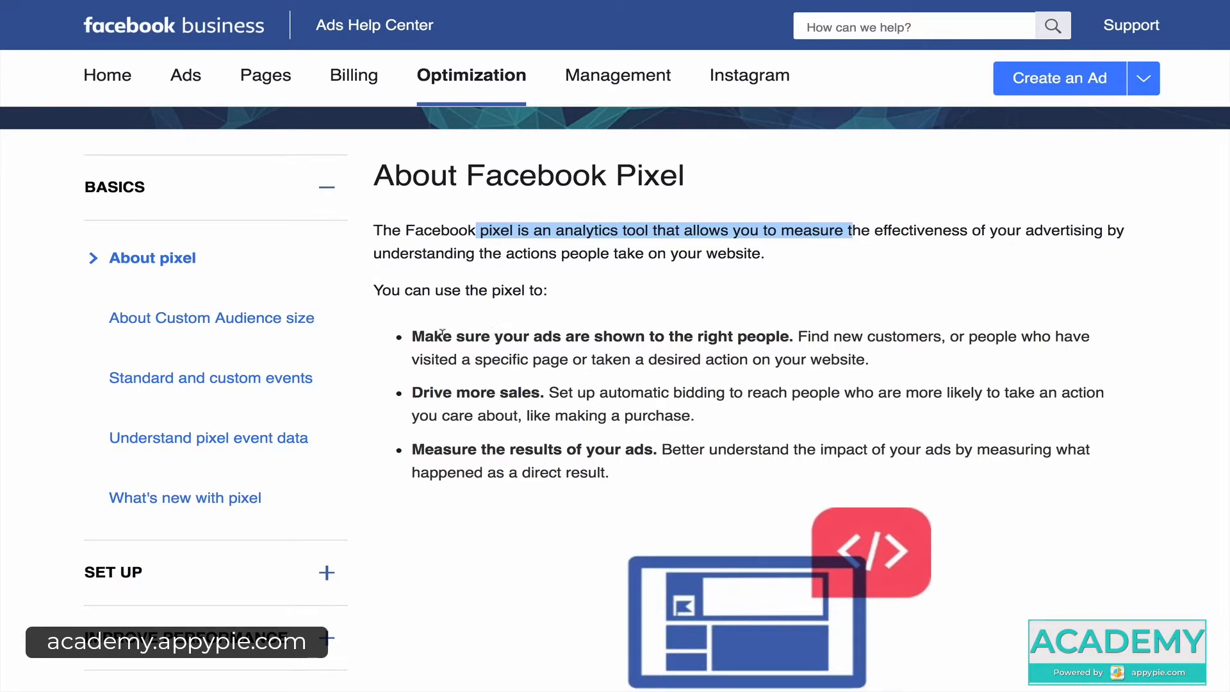
drag(412, 333, 785, 329)
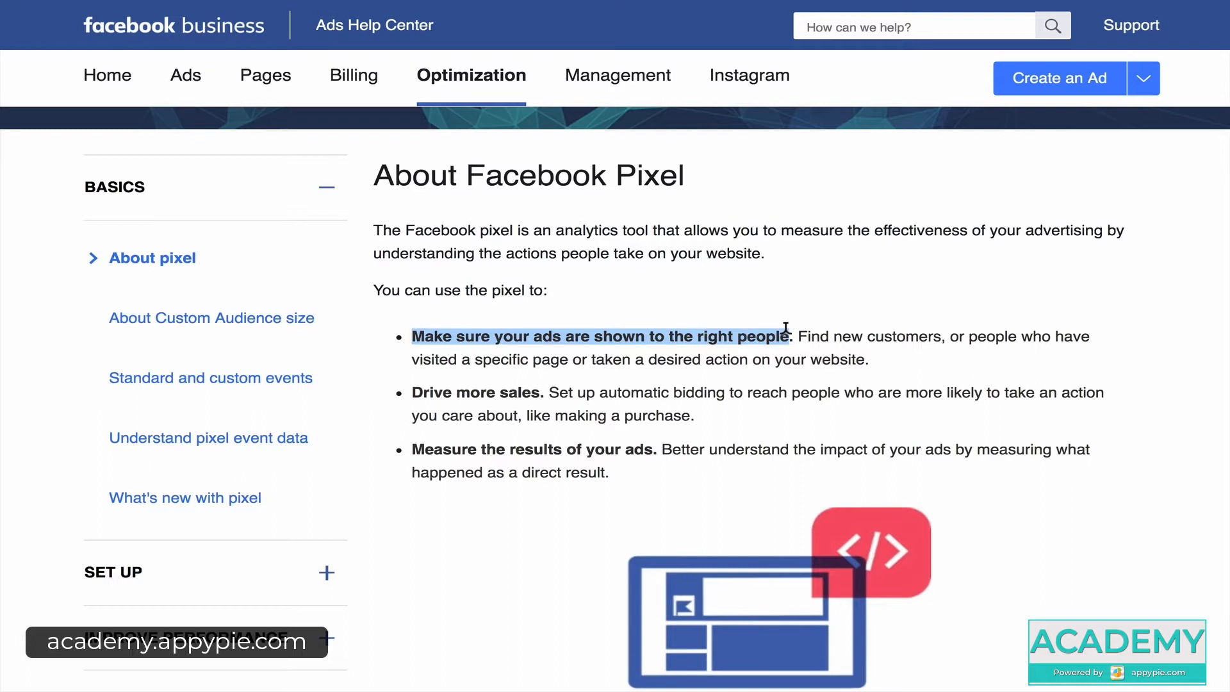
drag(862, 333, 978, 338)
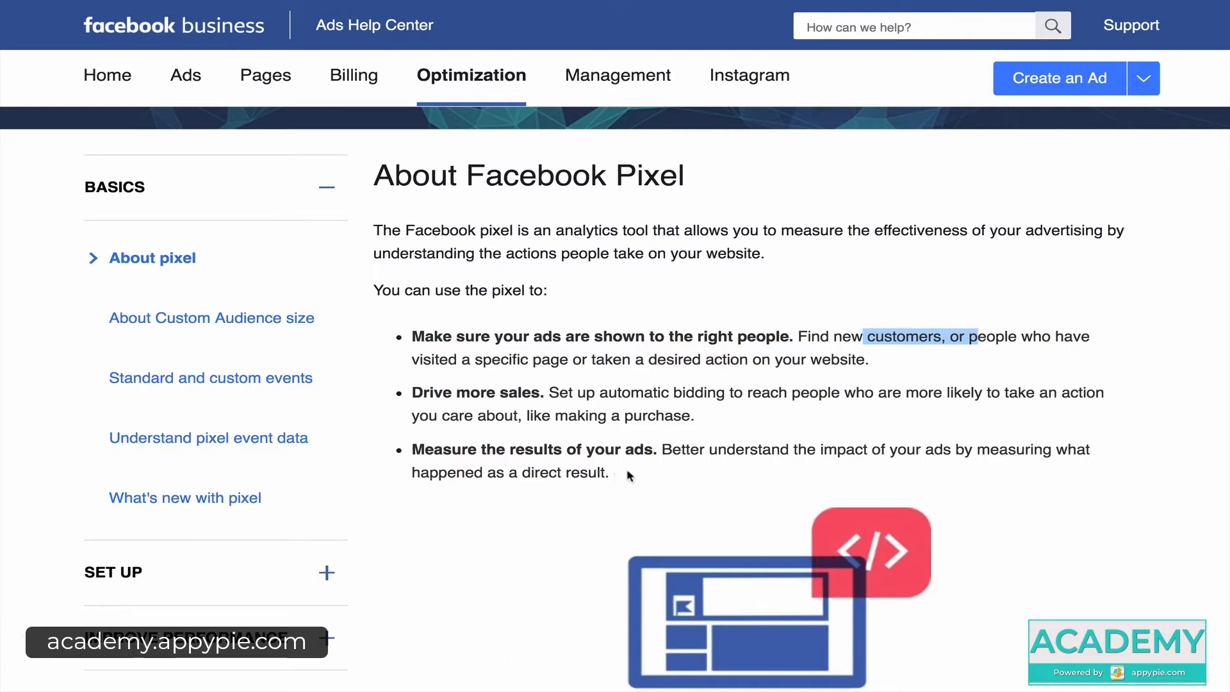
drag(629, 474, 663, 450)
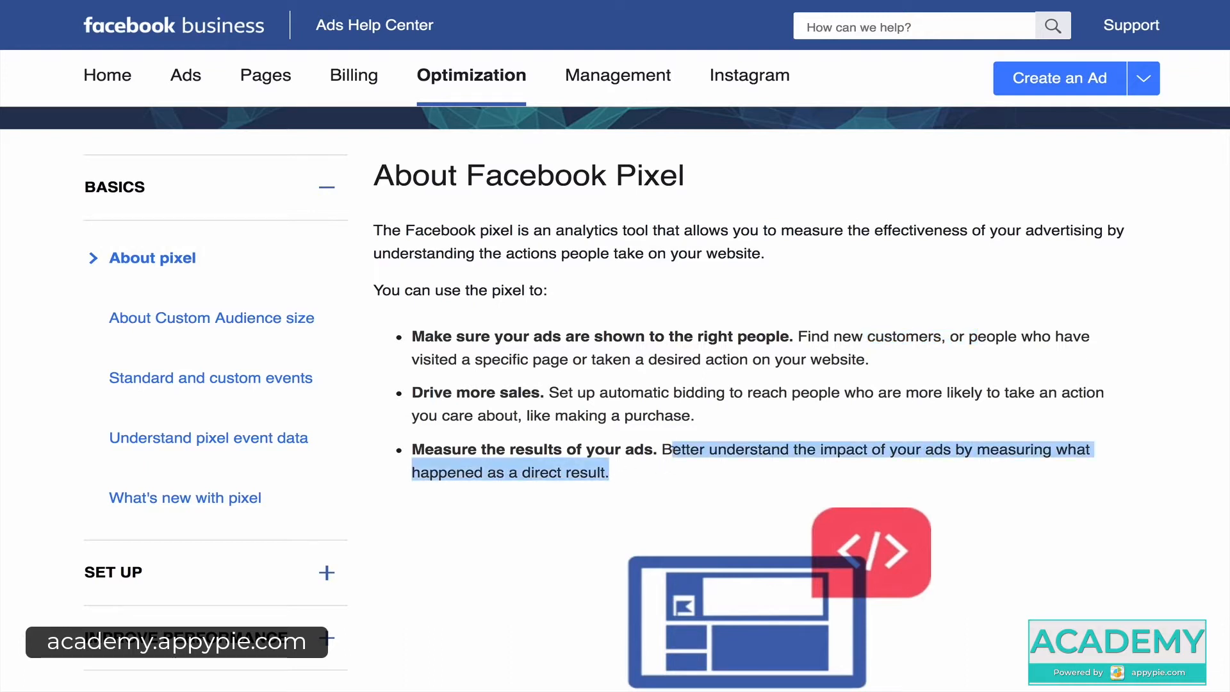
scroll(666, 444, down, 1)
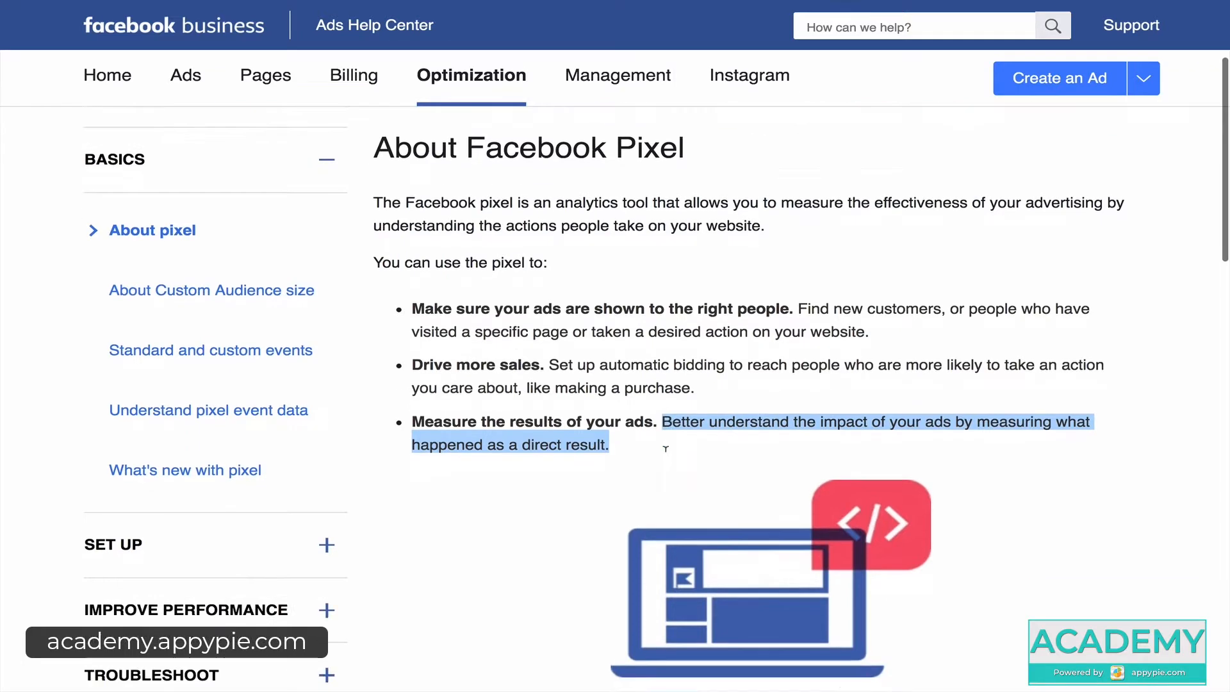
scroll(666, 444, up, 3)
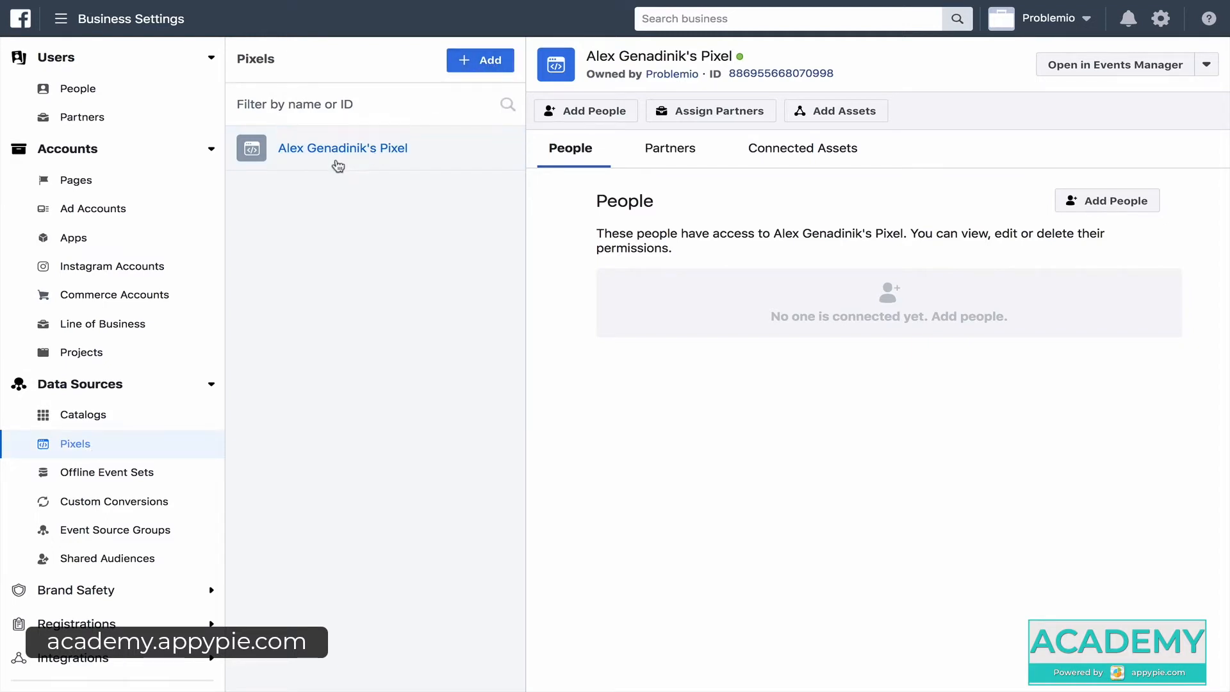
click(488, 61)
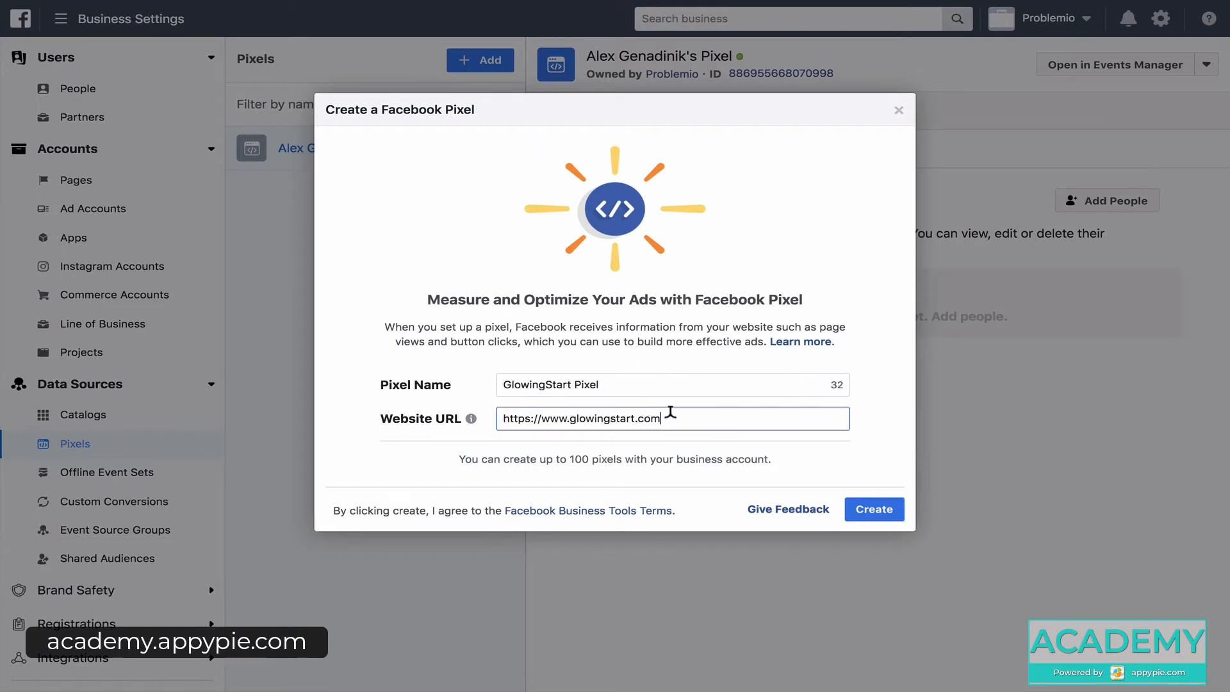
drag(670, 413, 503, 420)
click(594, 383)
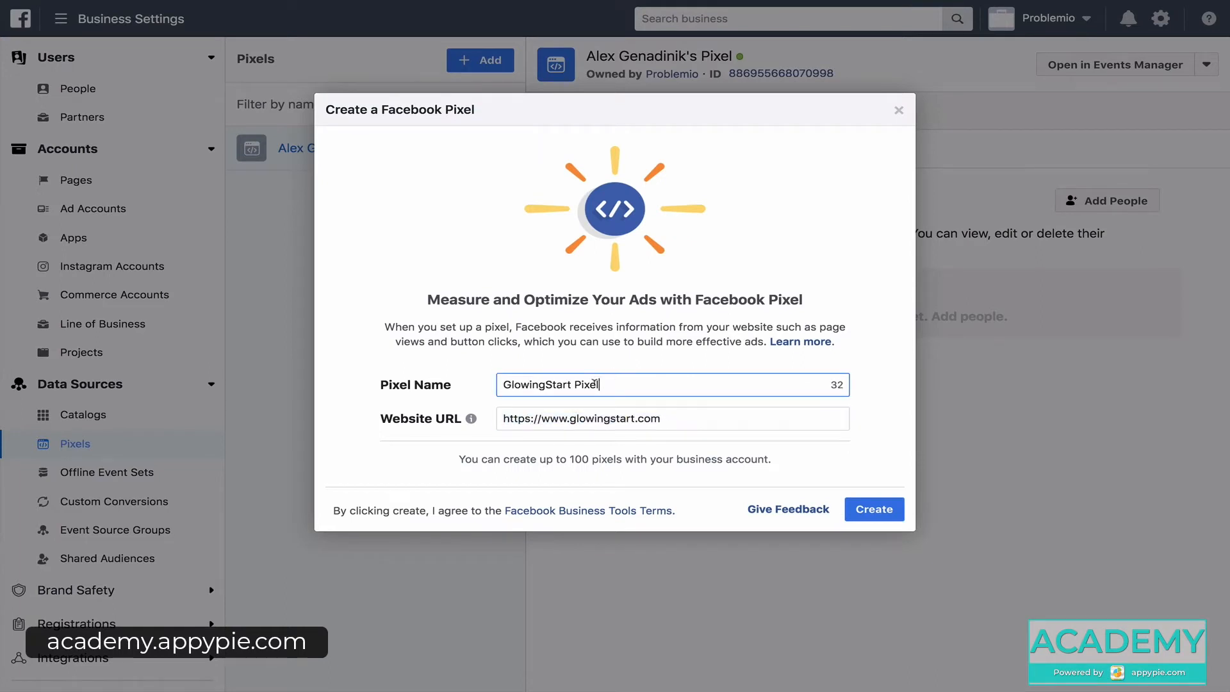
drag(594, 383, 504, 383)
double_click(512, 379)
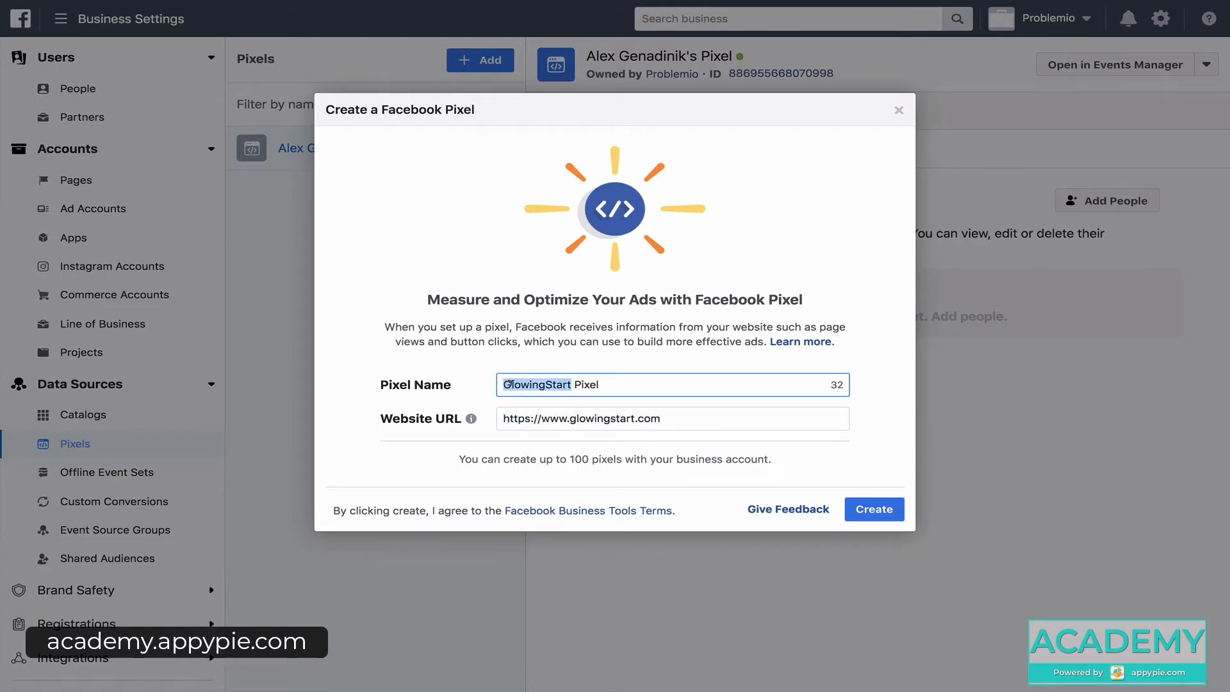
double_click(590, 379)
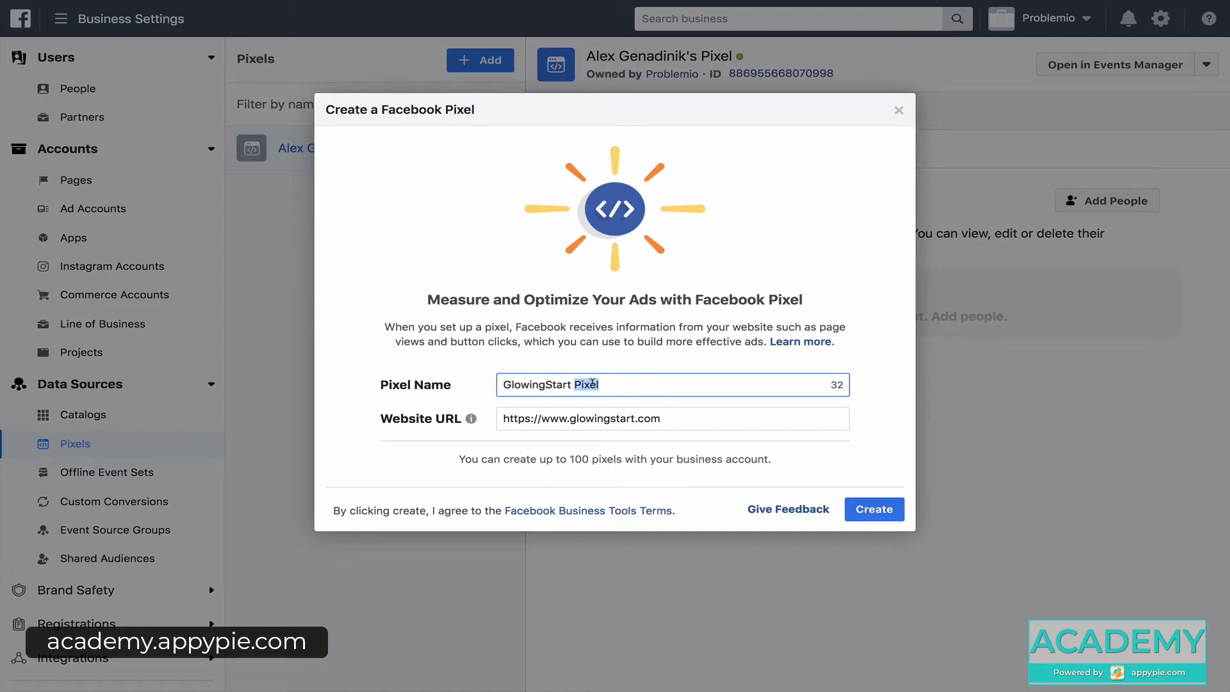
double_click(546, 383)
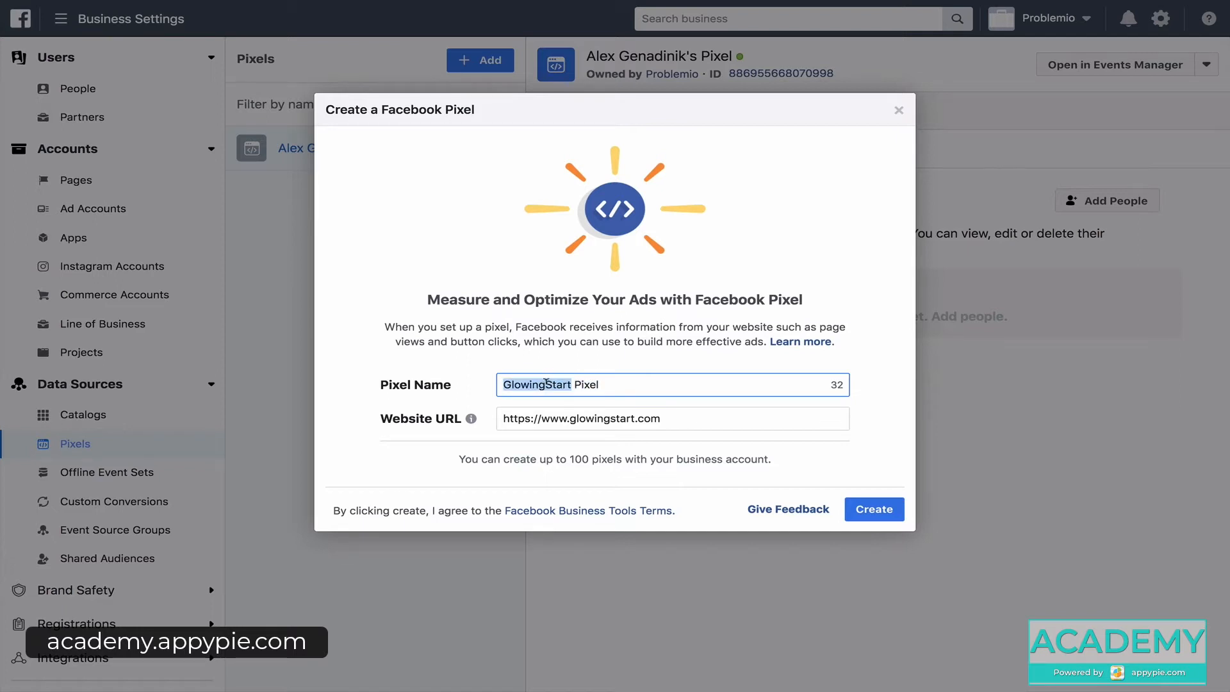
click(875, 513)
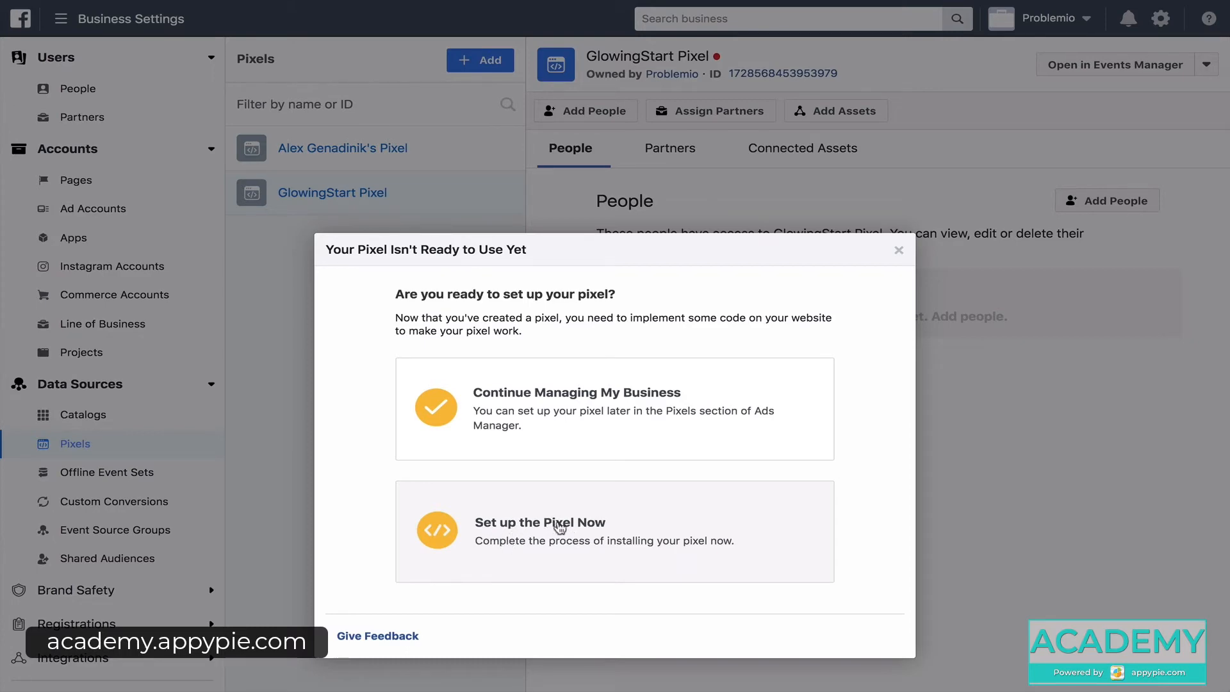
Step: Set up the new pixel now with manual code installation and copy the entire pixel code to the clipboard
click(561, 528)
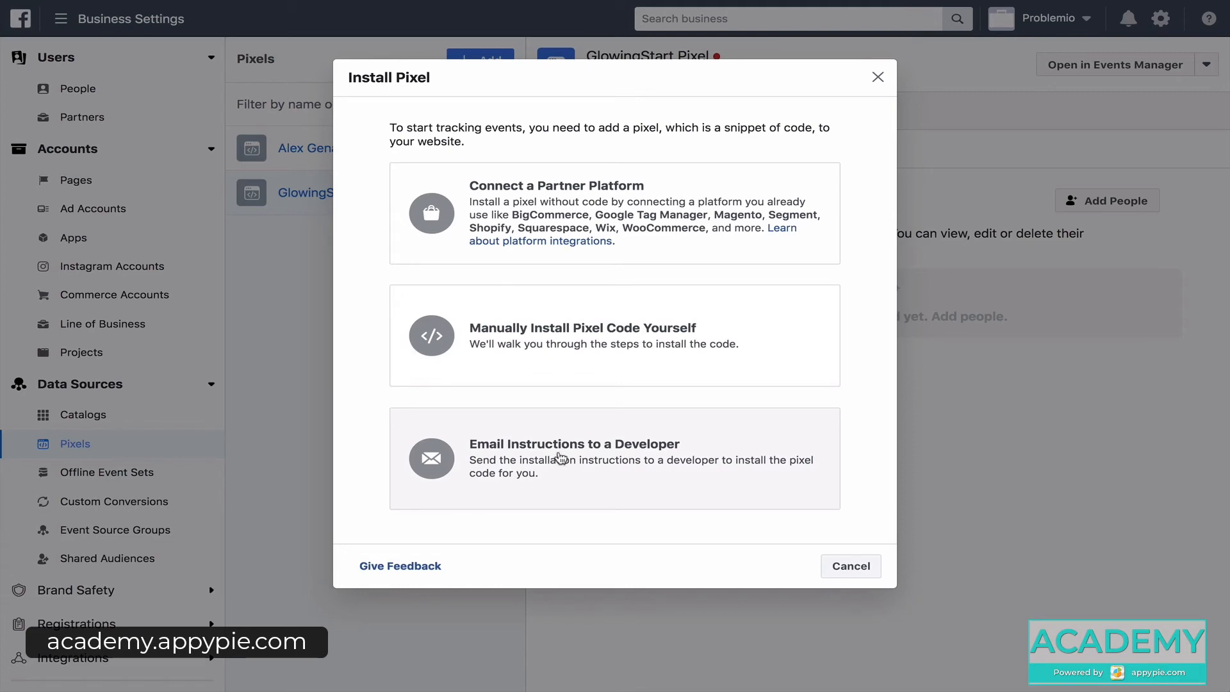
click(513, 330)
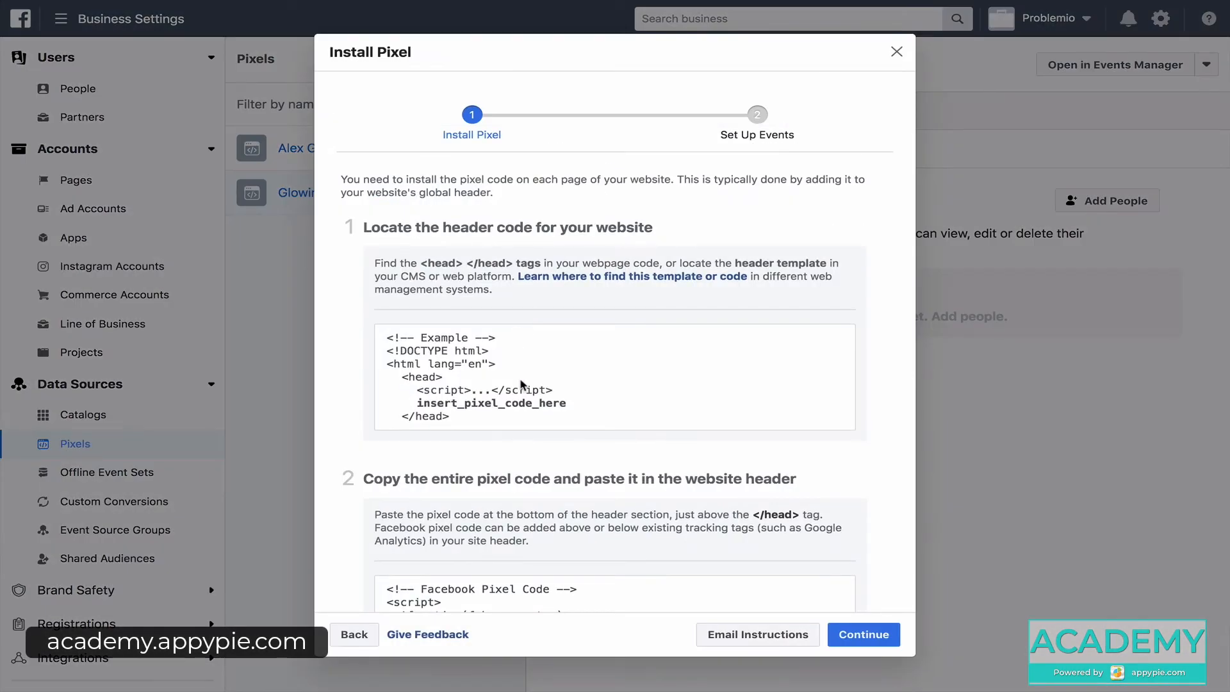
scroll(520, 384, down, 10)
scroll(522, 385, up, 8)
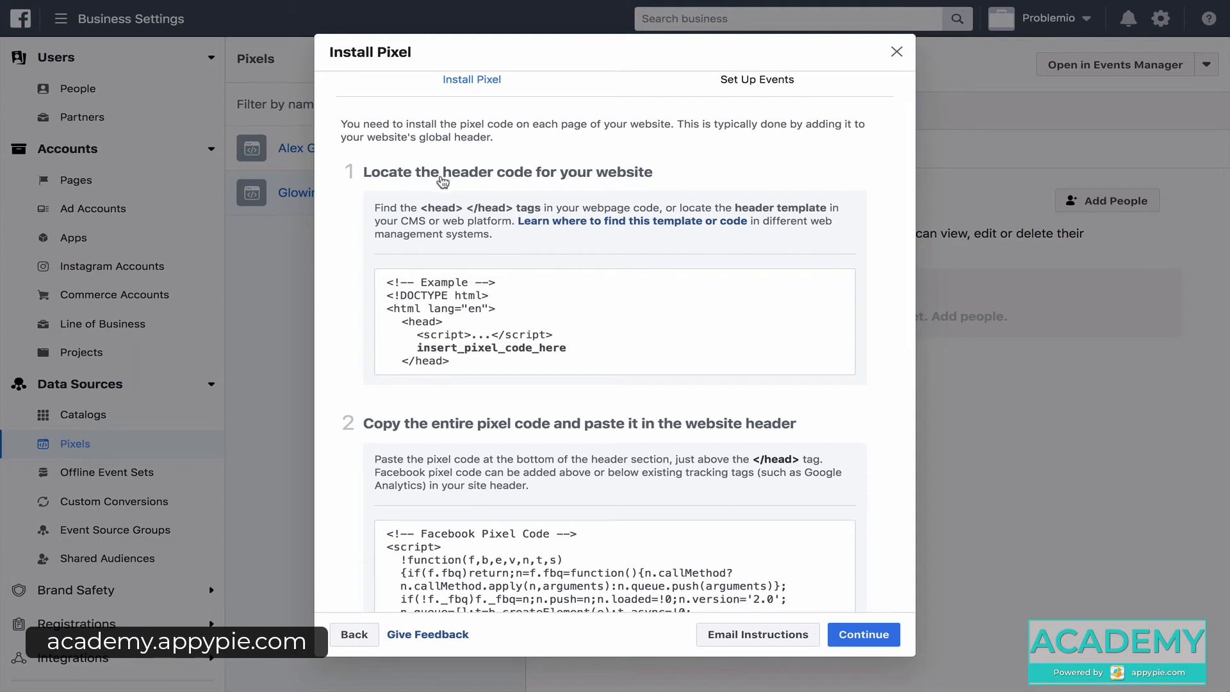
scroll(453, 344, down, 1)
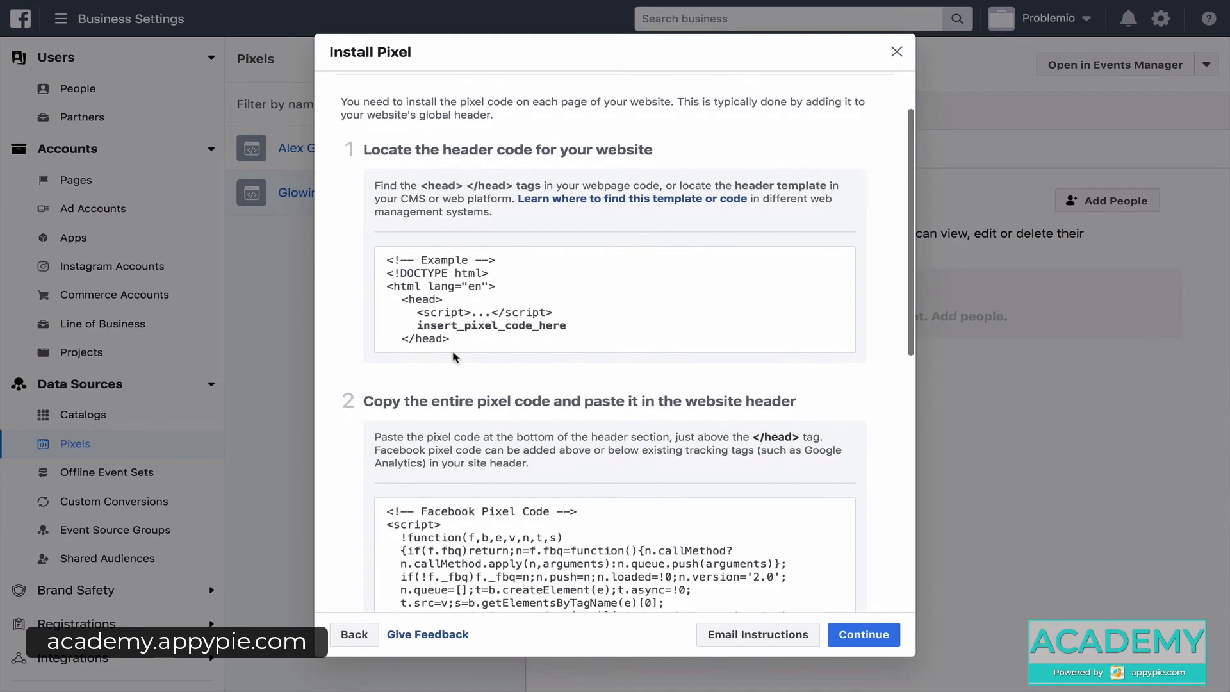
scroll(453, 357, down, 5)
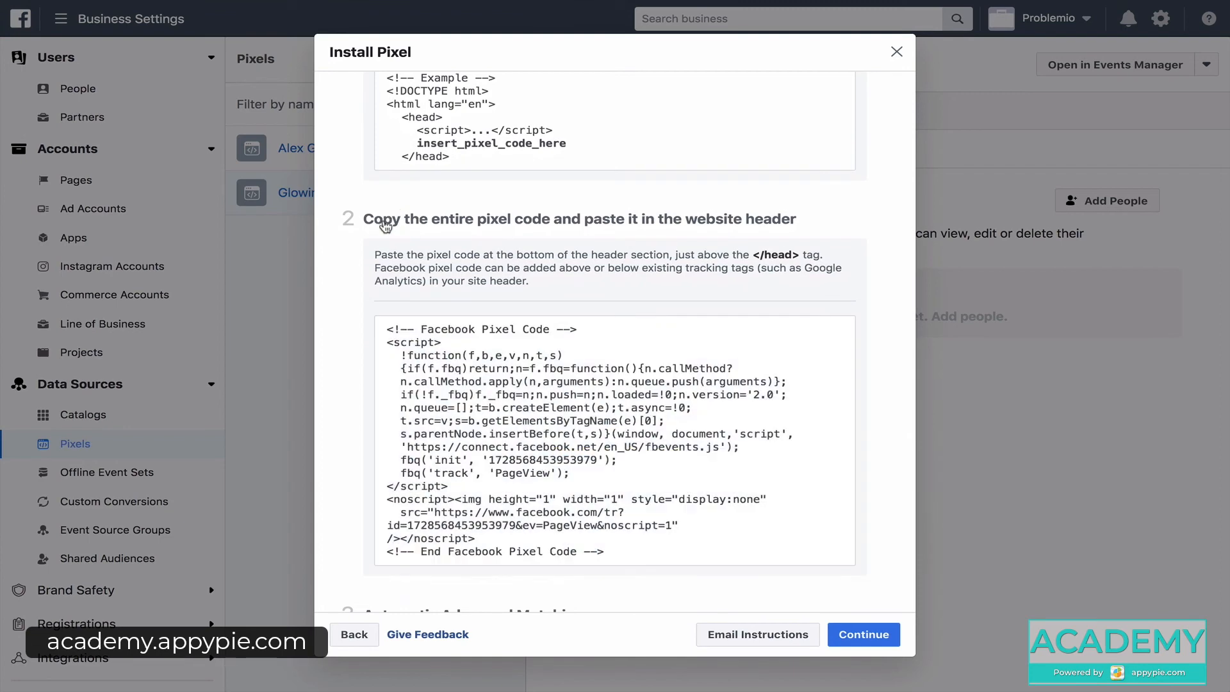
scroll(749, 419, down, 2)
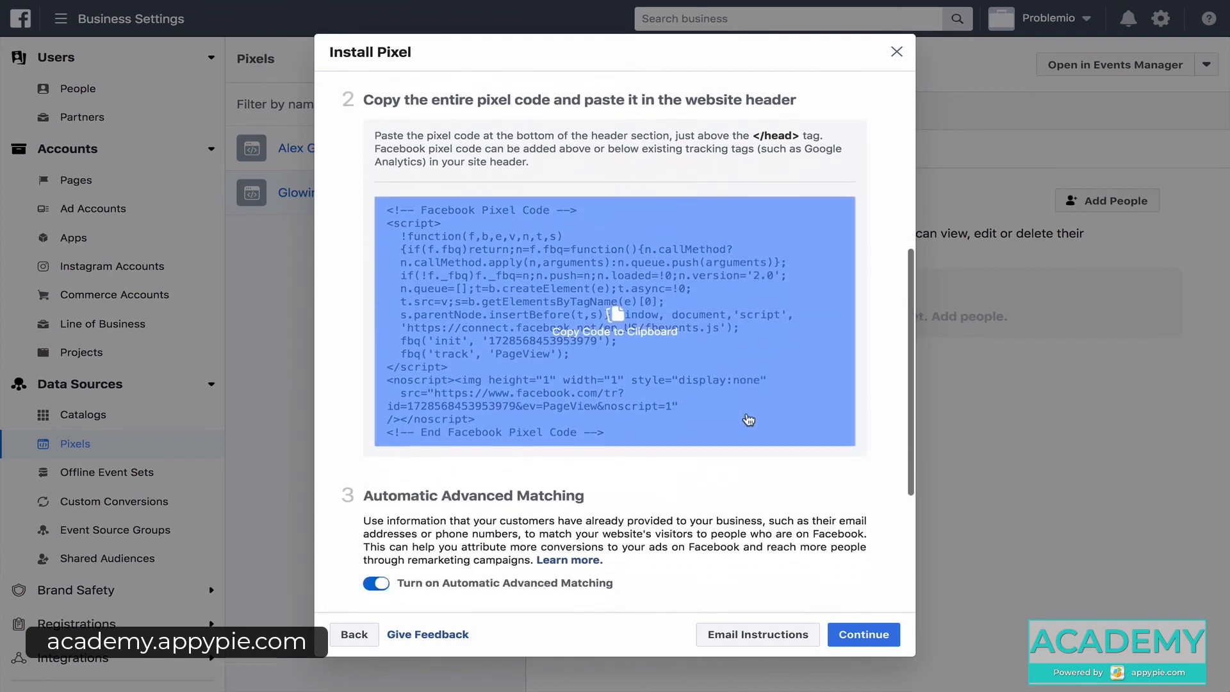
click(619, 308)
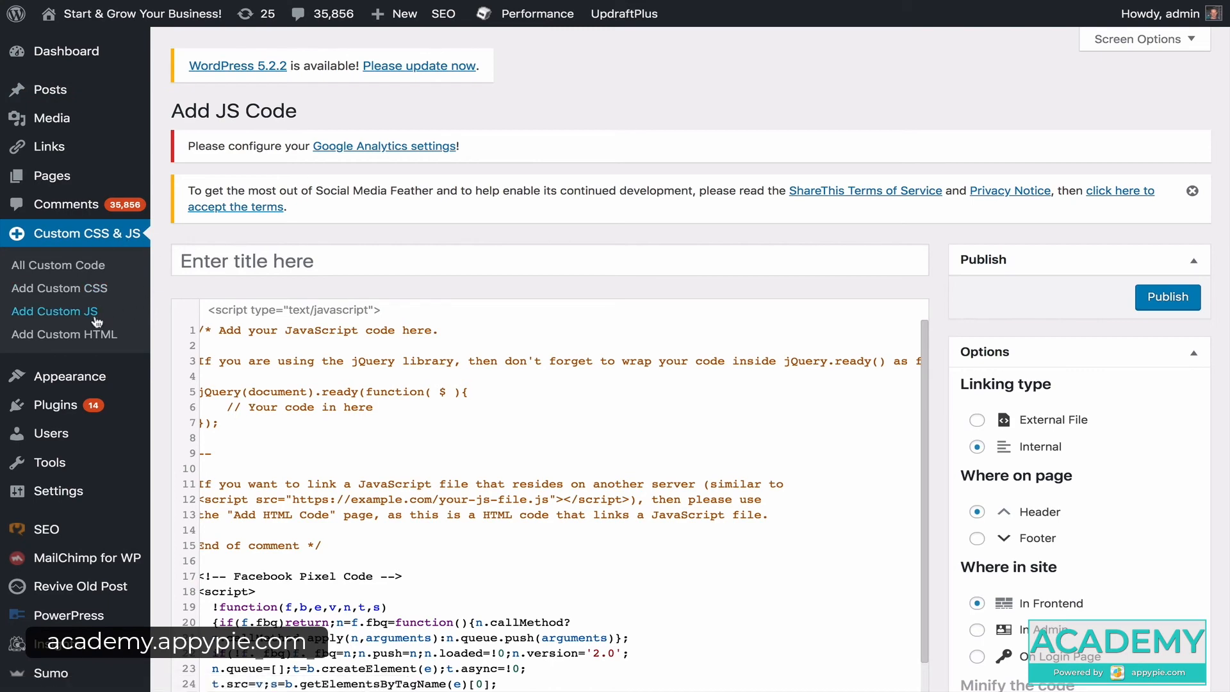
Step: Switch to WordPress and publish the Facebook pixel code as internal custom JS in the header of the site's frontend
scroll(321, 433, down, 3)
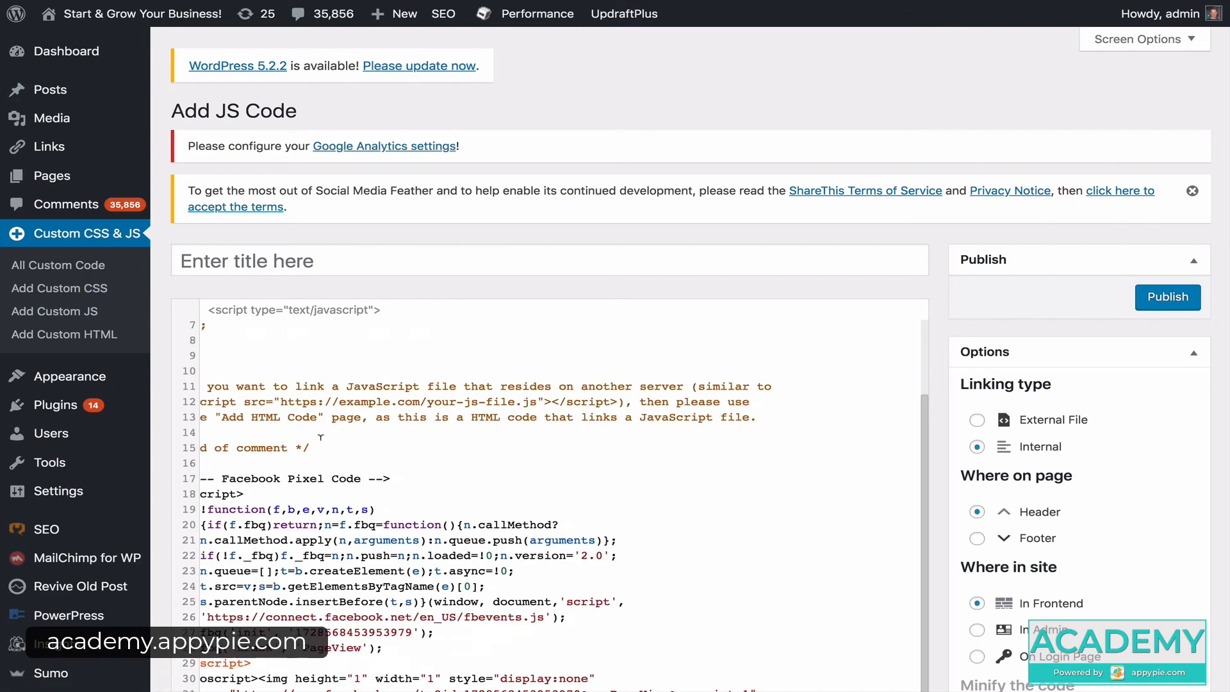
scroll(321, 433, up, 1)
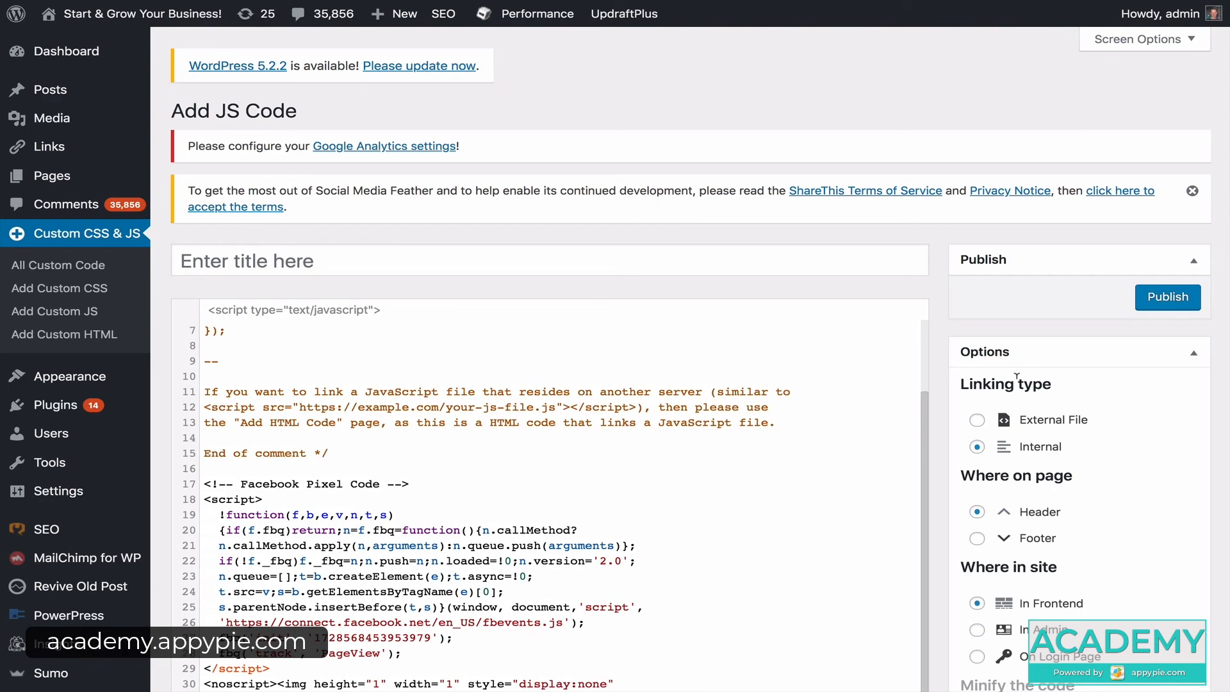
click(1162, 297)
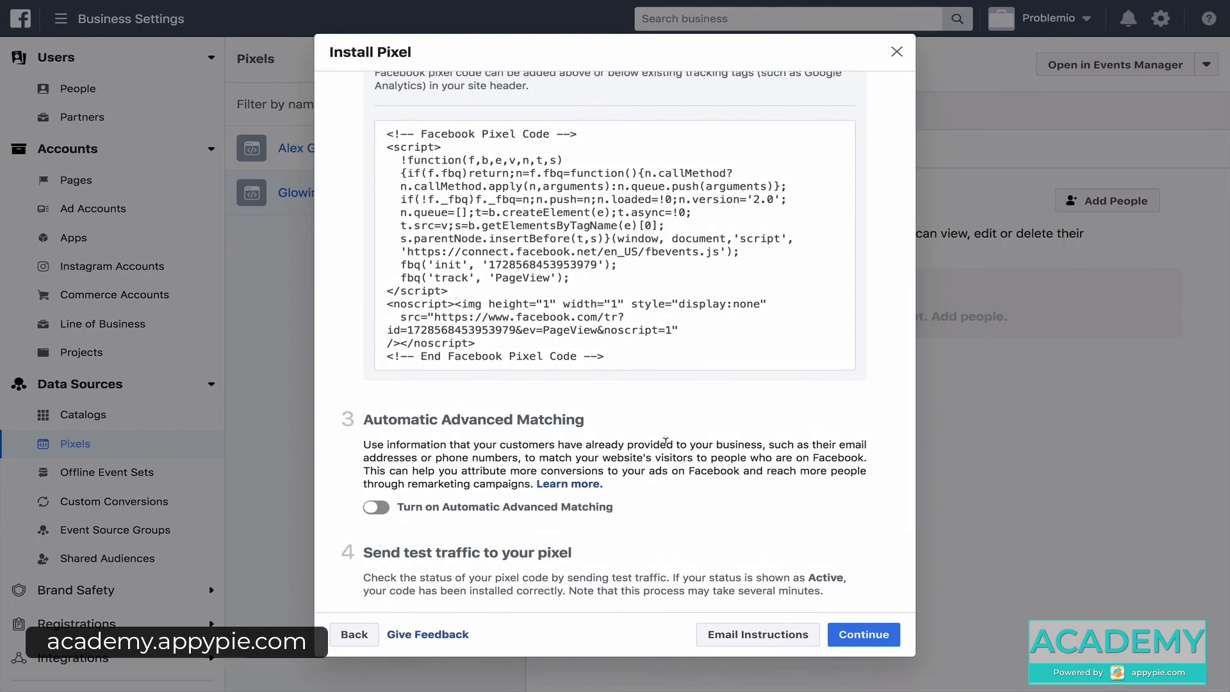
scroll(666, 442, up, 2)
scroll(666, 447, down, 4)
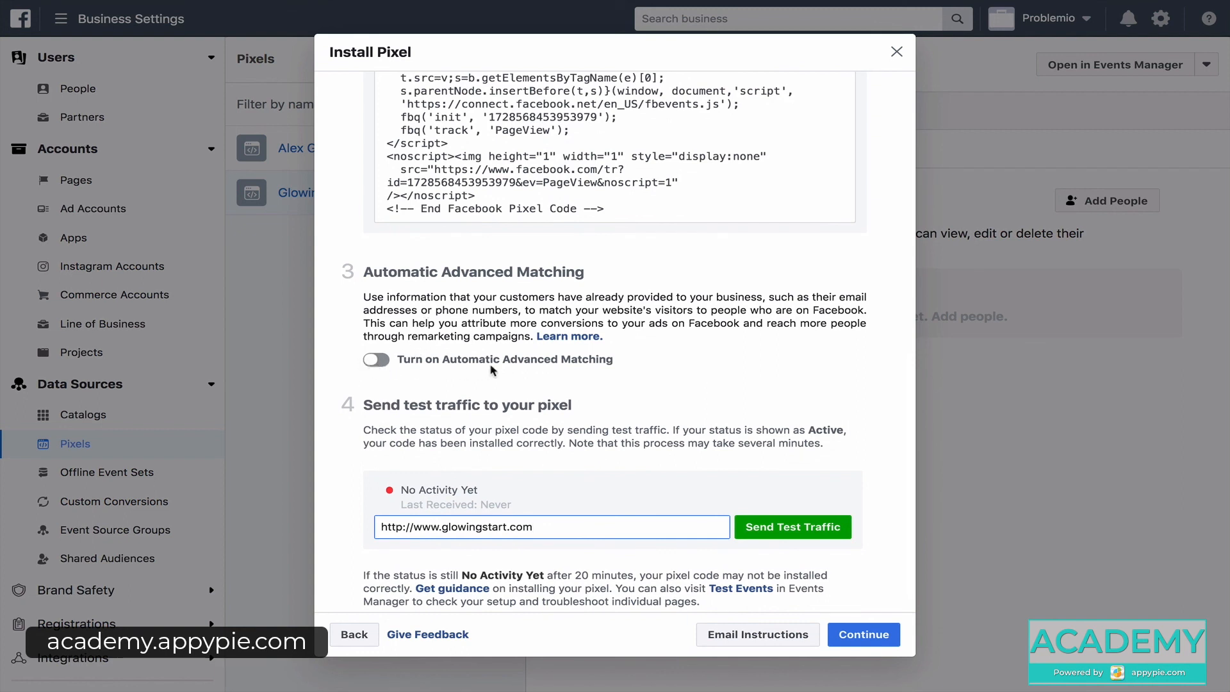
scroll(532, 385, down, 1)
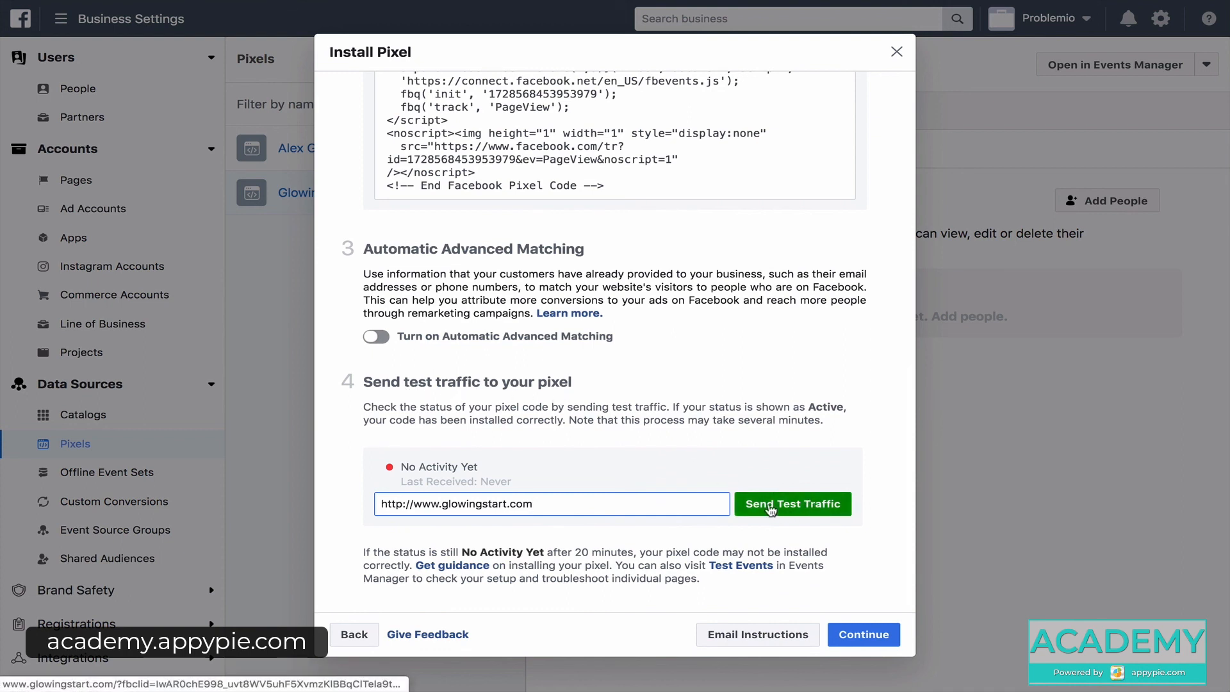
click(404, 504)
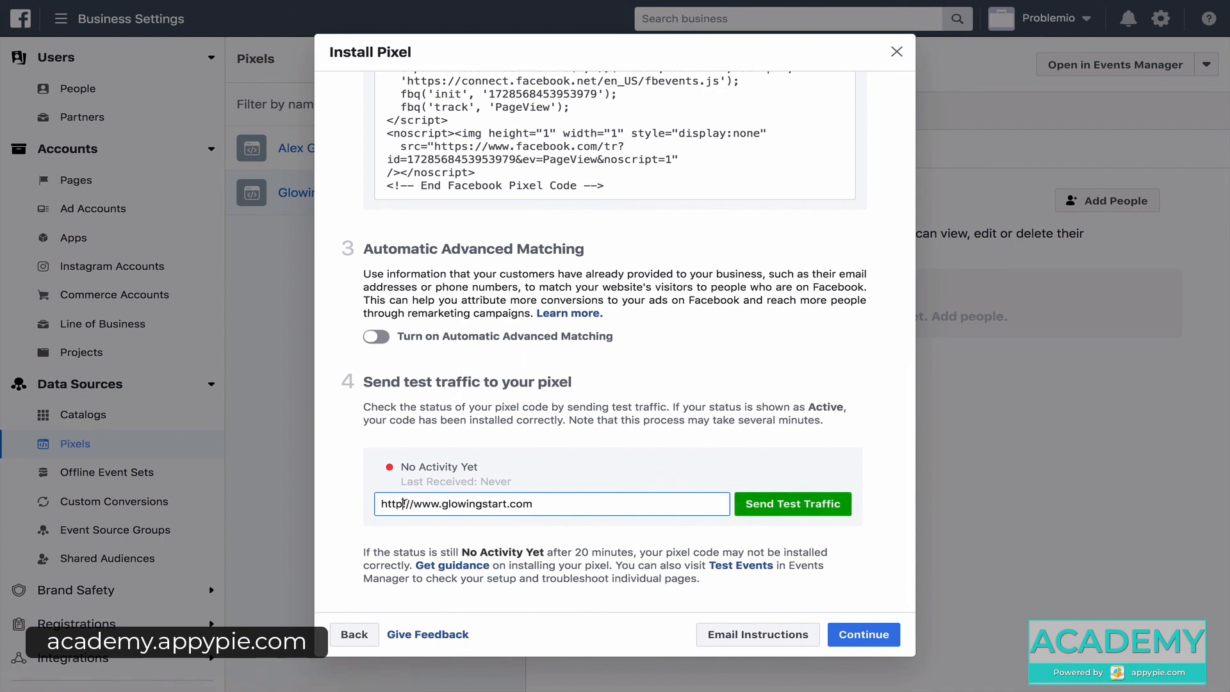
text(s:)
click(793, 504)
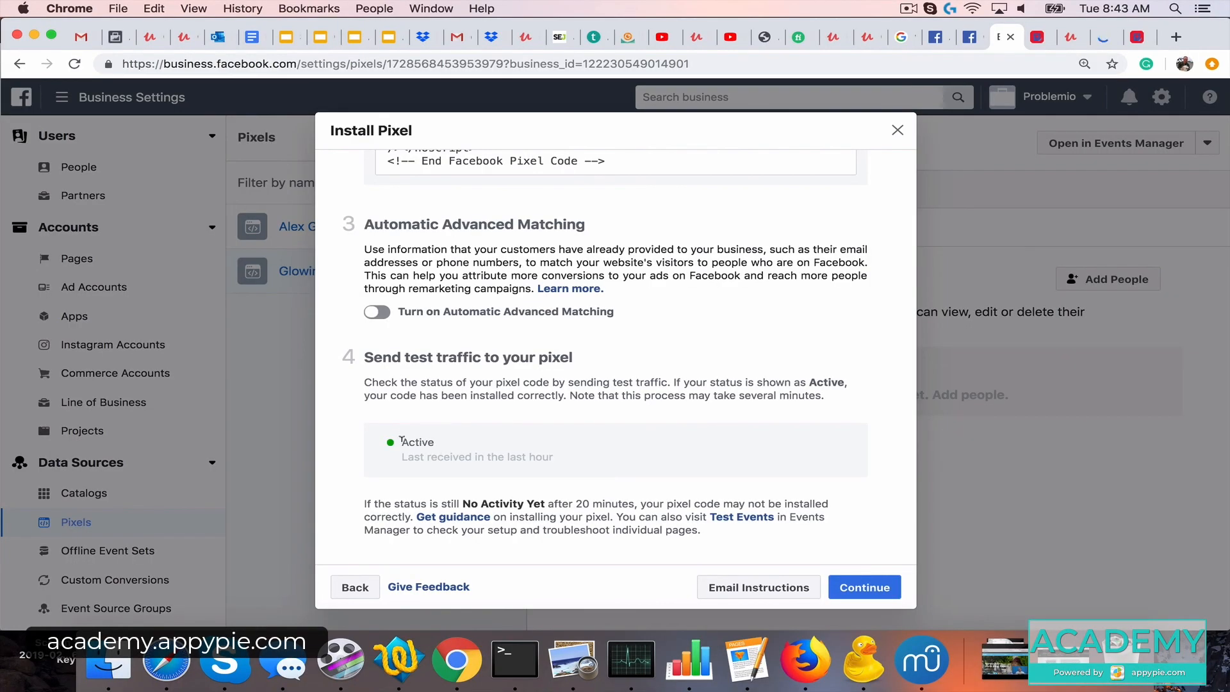
drag(401, 441, 435, 442)
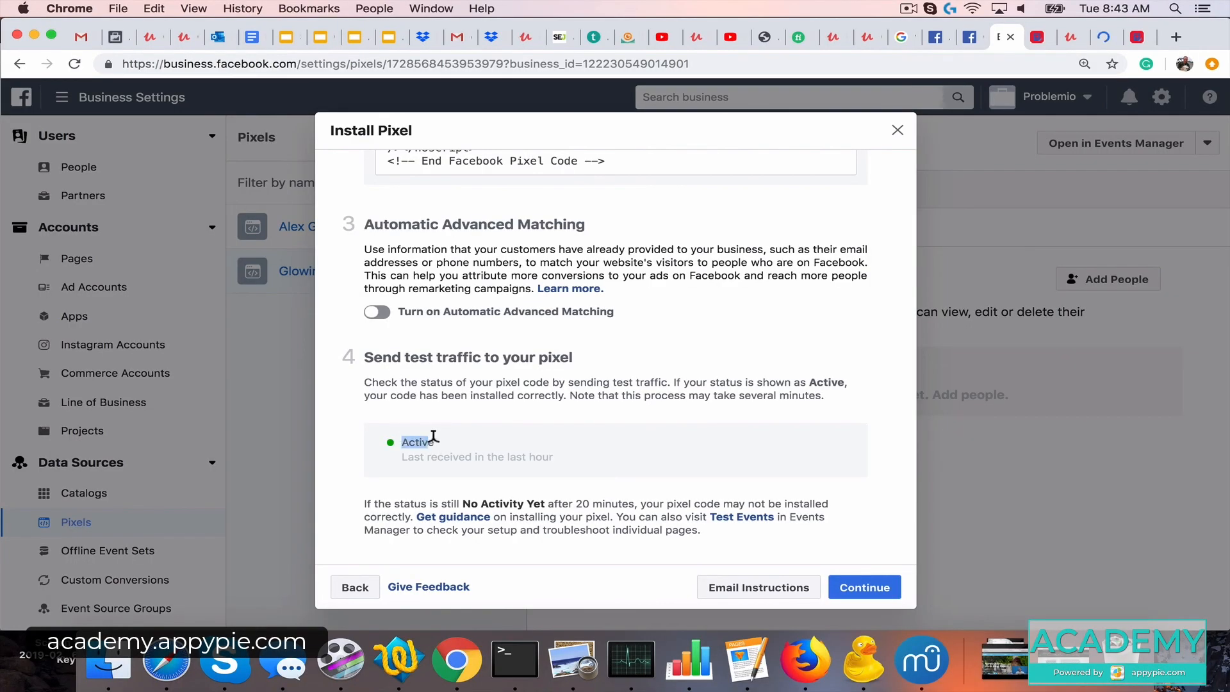
click(861, 589)
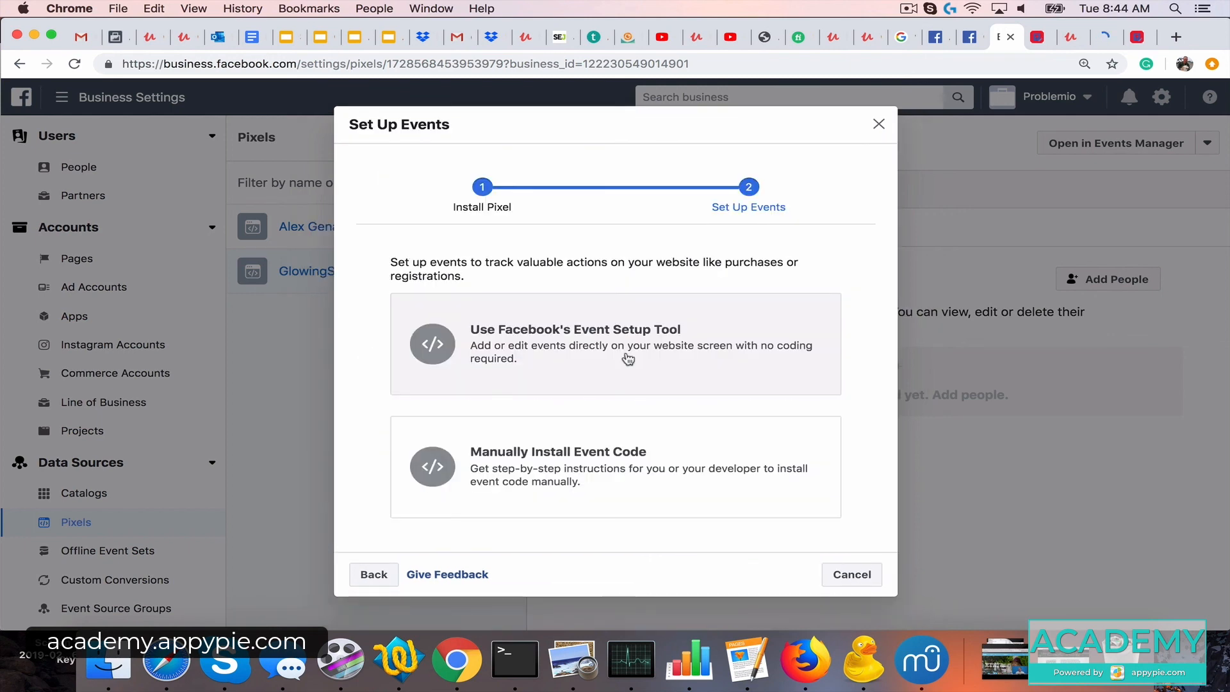